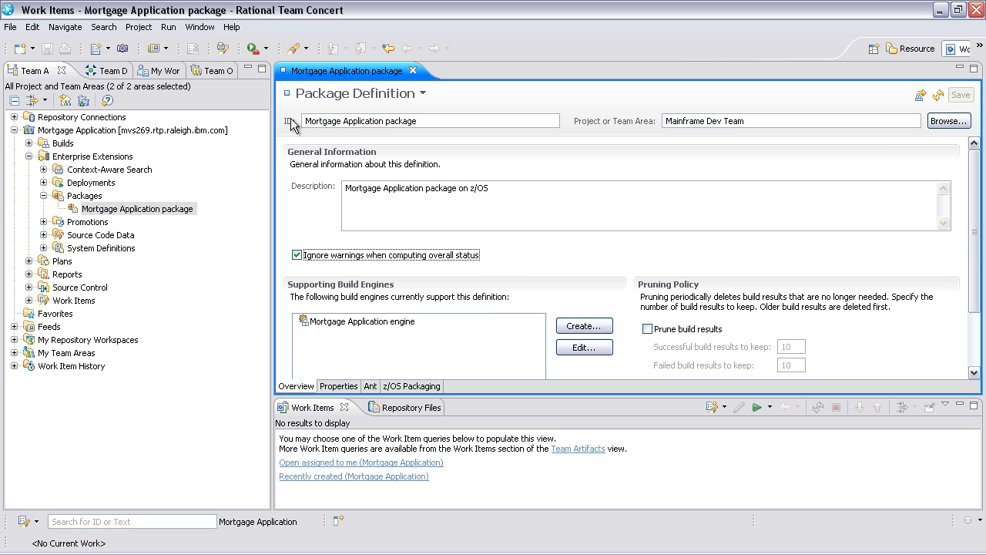
Review the Mortgage Application package definition's z/OS Packaging settings in a maximized editor, then close it.
click(350, 72)
double_click(350, 70)
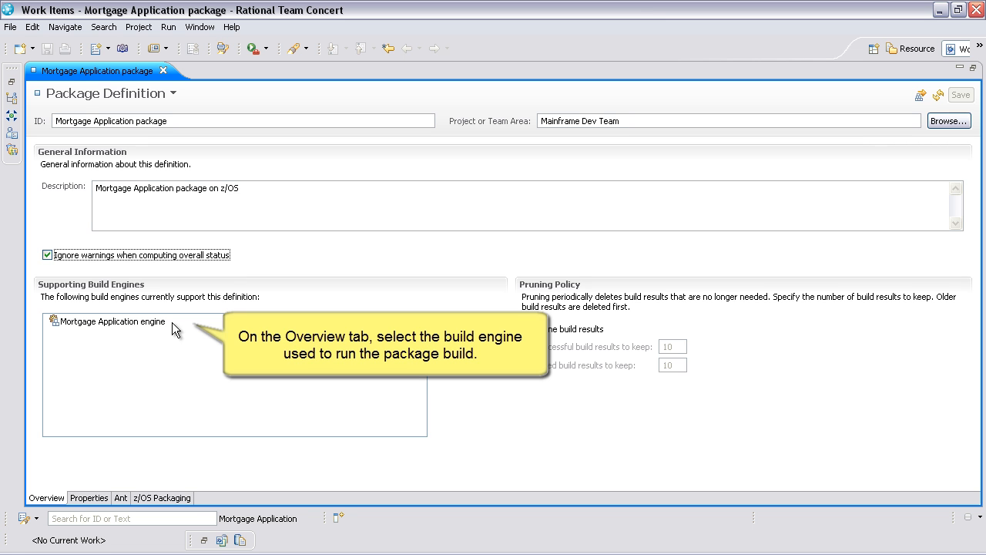
click(191, 499)
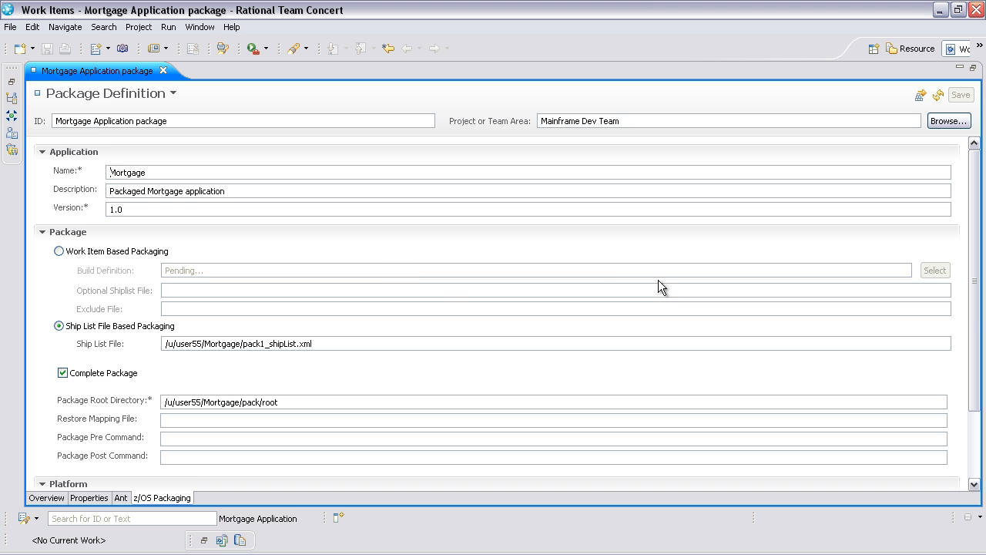
drag(974, 358, 972, 426)
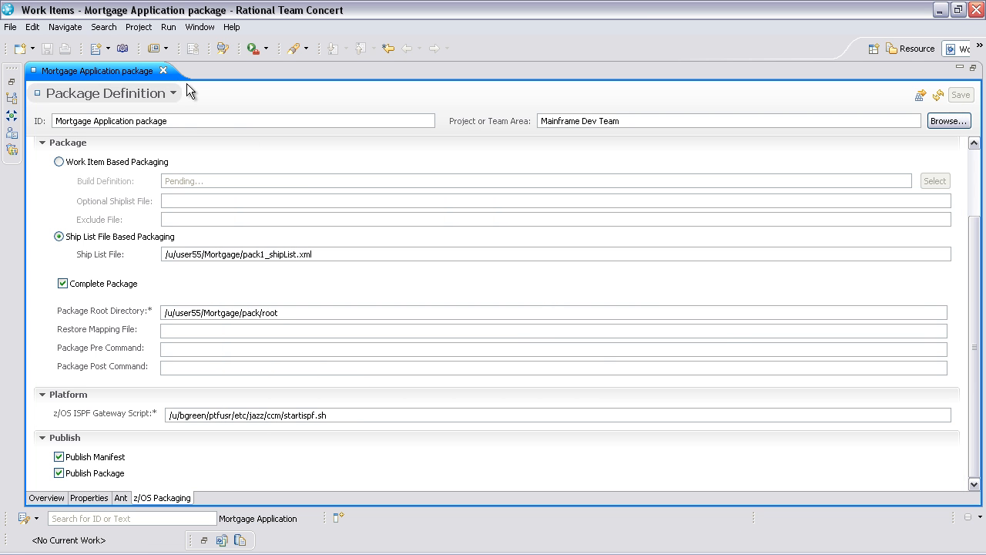
click(163, 70)
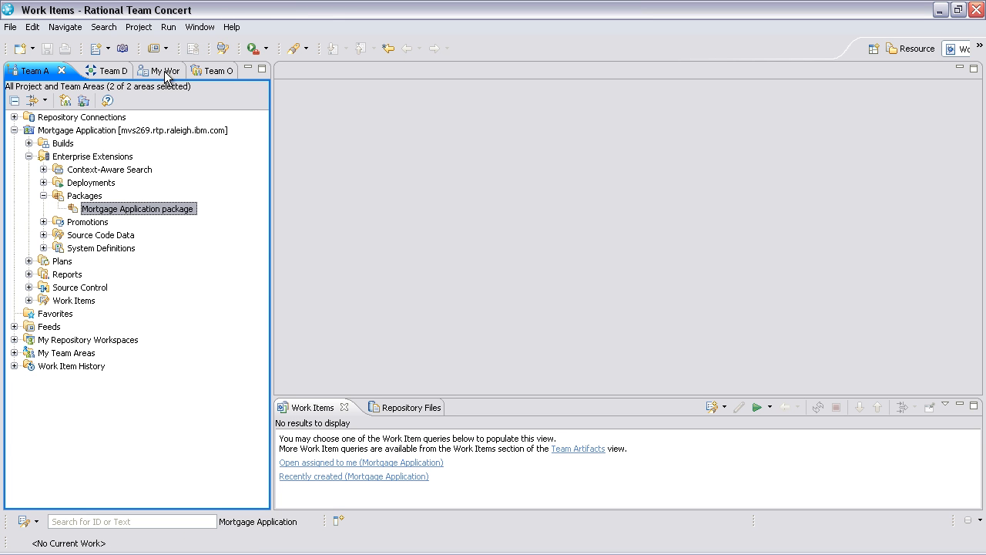
Request a package from the Mortgage Application package definition with the Open summary work item option enabled.
right_click(146, 210)
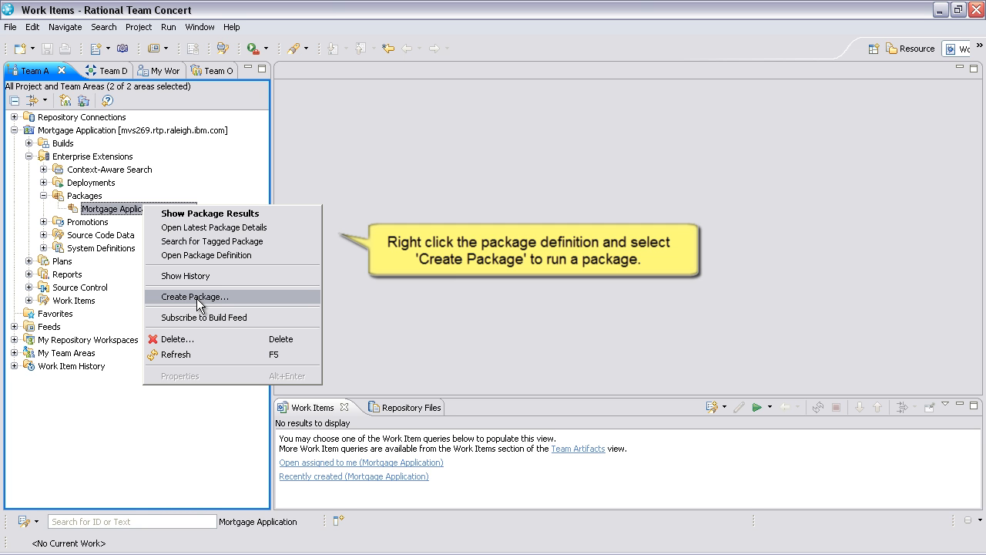
click(198, 299)
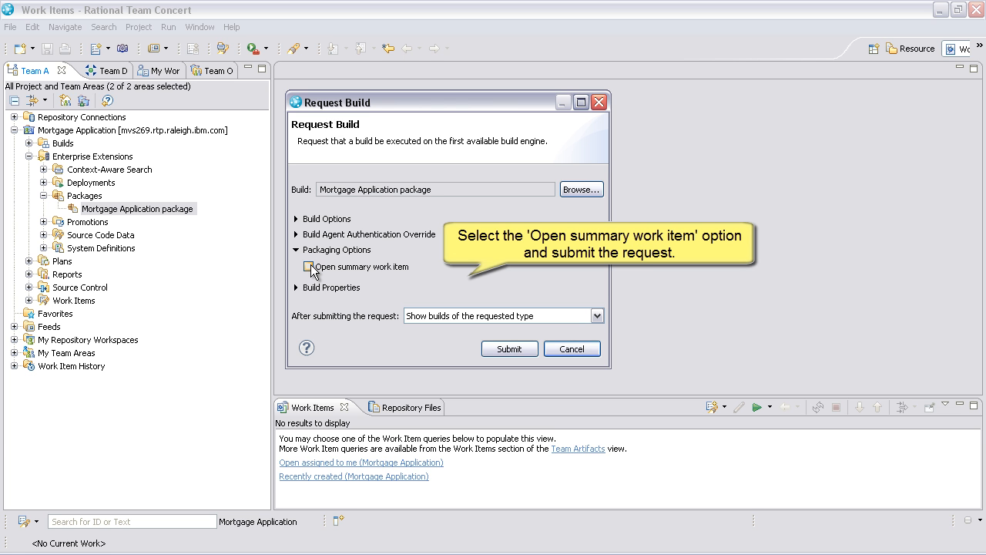
click(309, 267)
click(509, 349)
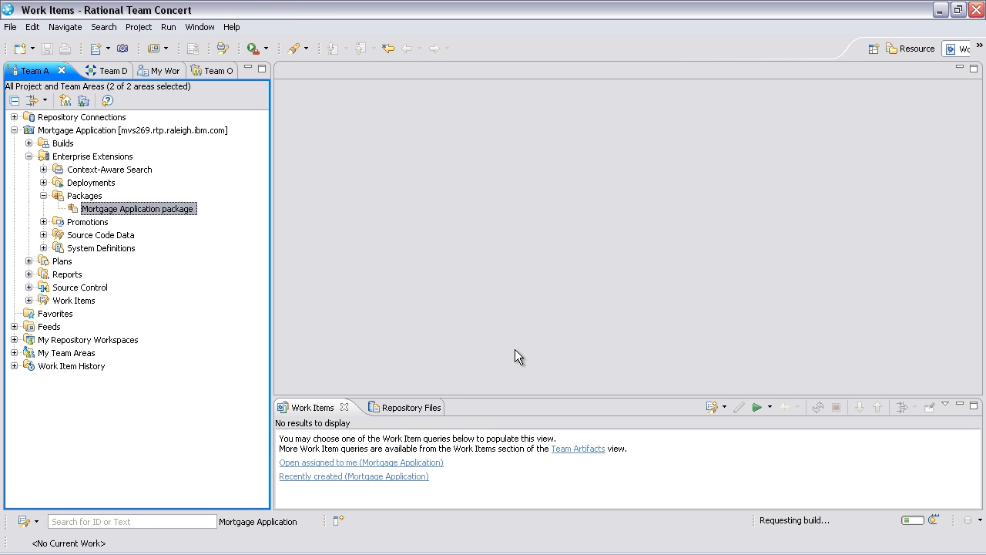
Refresh the builds, view the summary work item's links and open the linked packaging result.
click(888, 407)
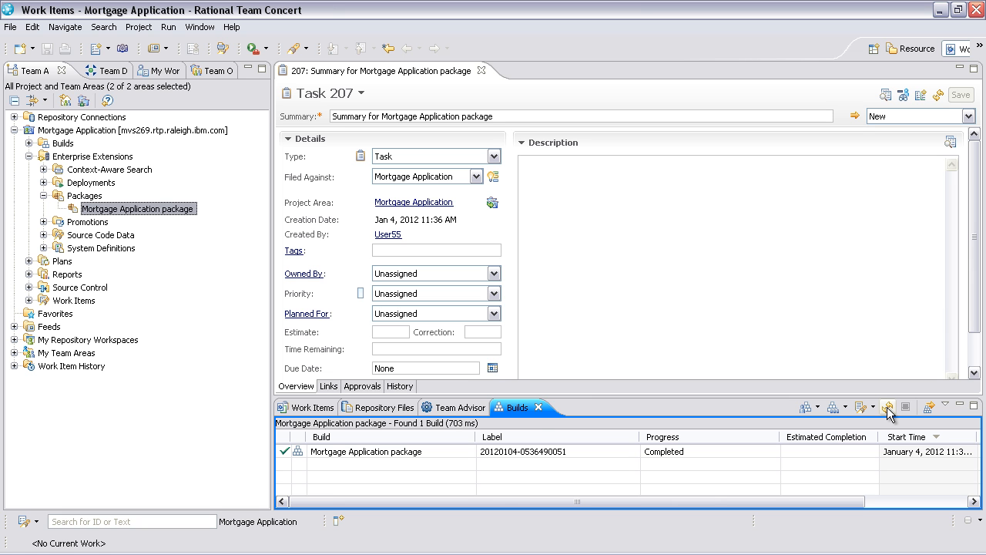
click(938, 96)
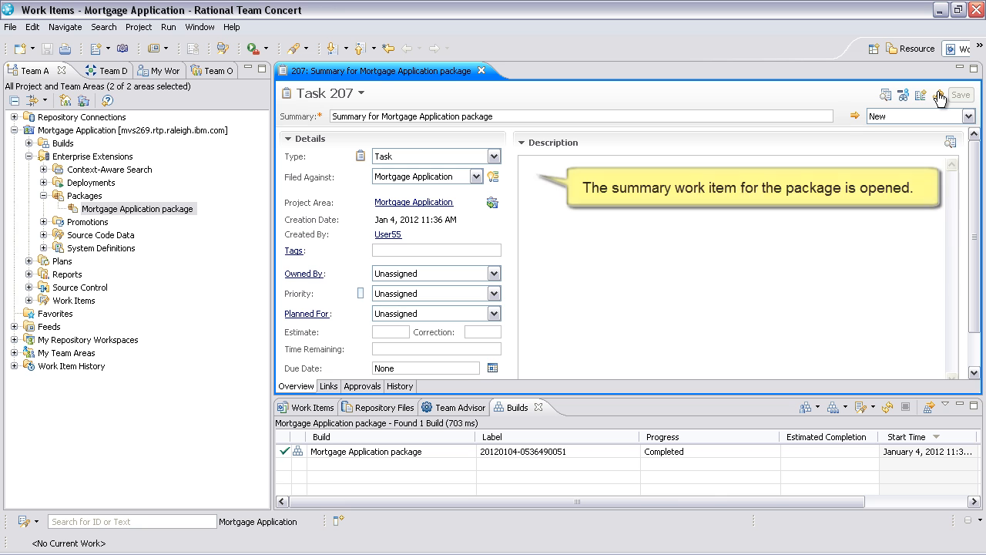
click(328, 386)
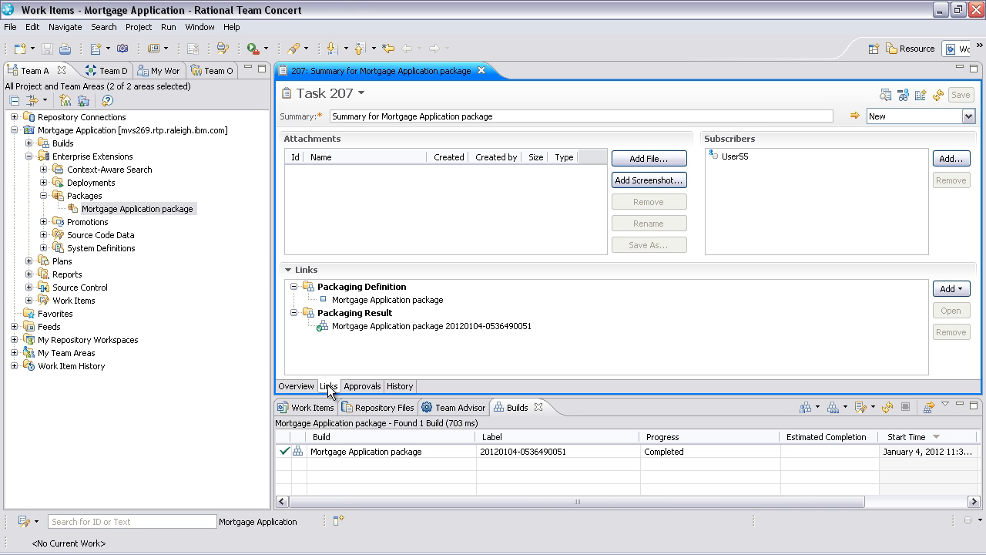
click(375, 327)
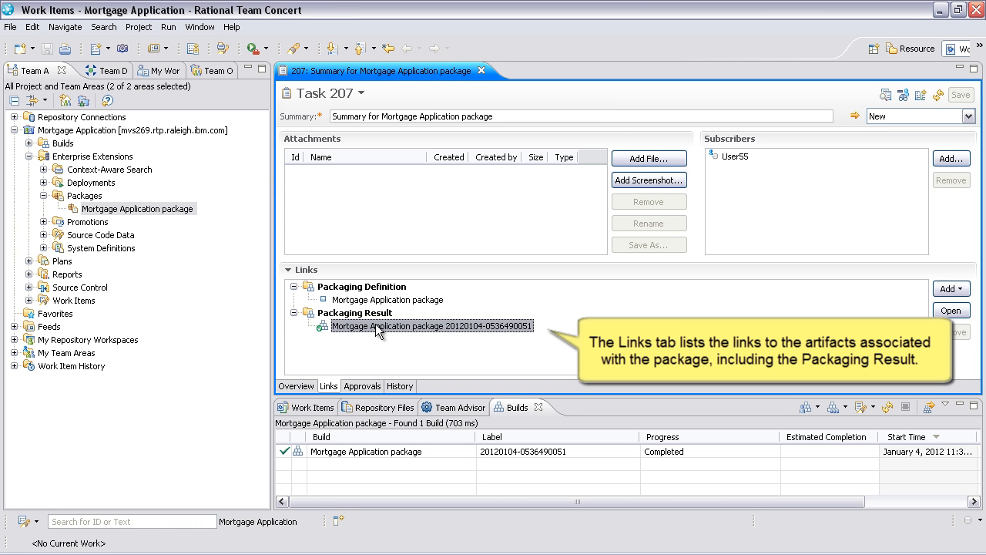
double_click(376, 326)
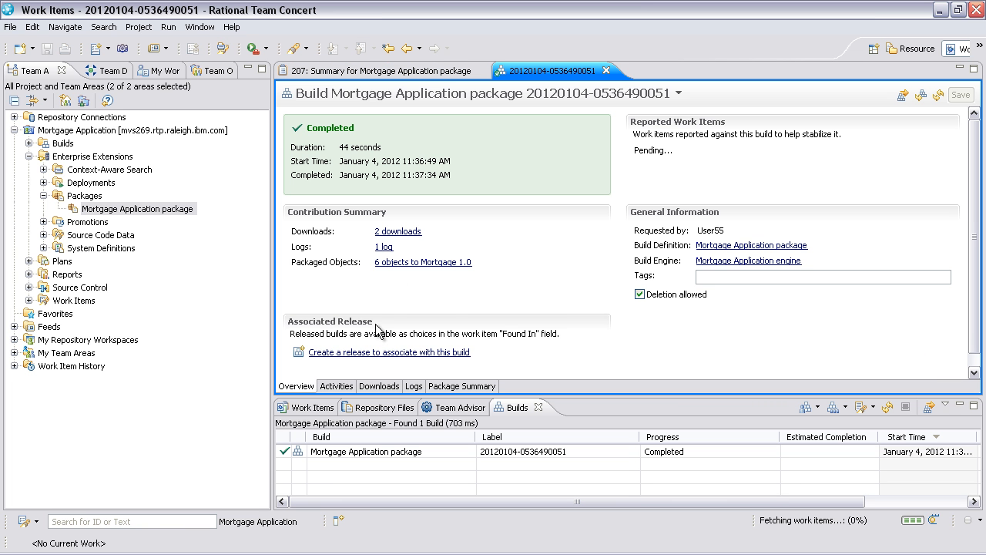
Examine the packaging result's downloads and package summary, then close all open editors.
click(385, 234)
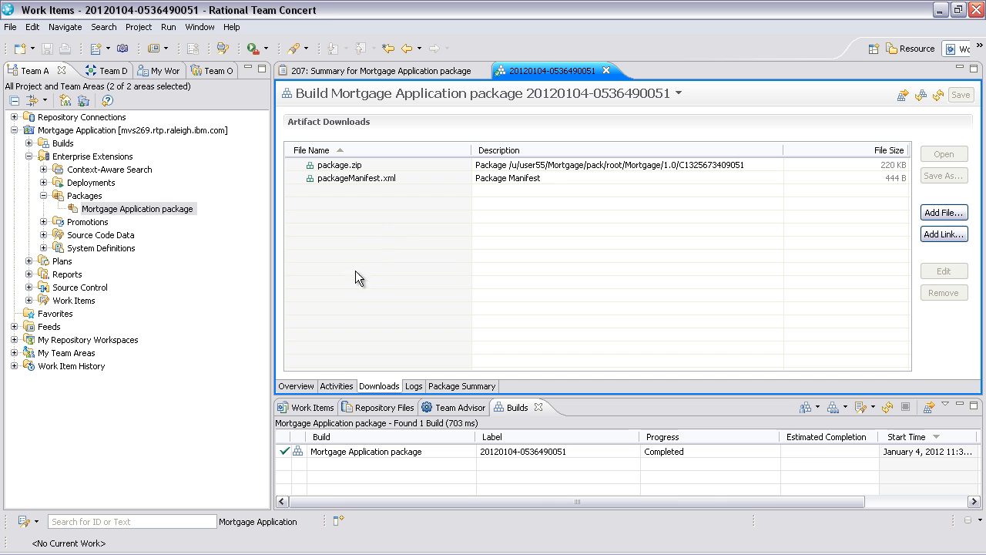
click(297, 386)
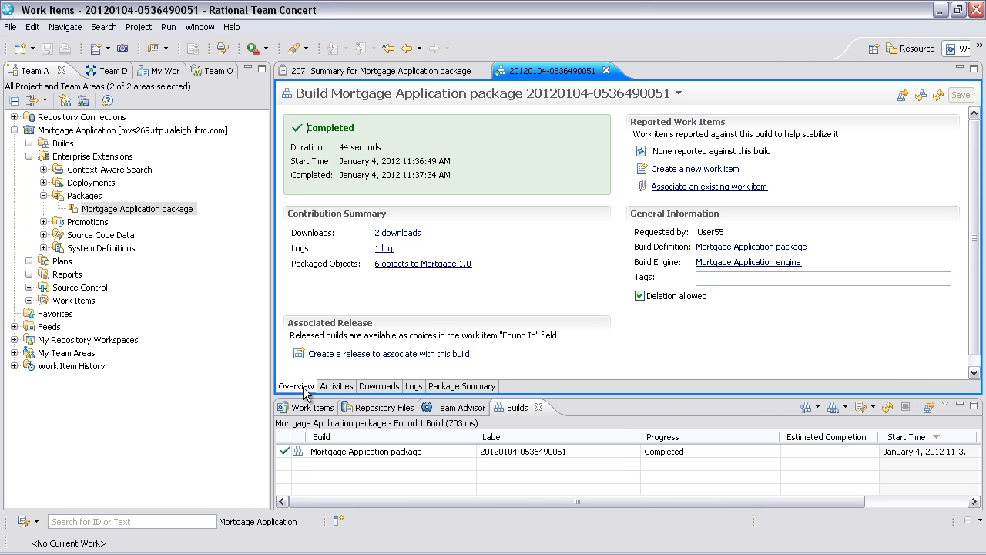
click(396, 264)
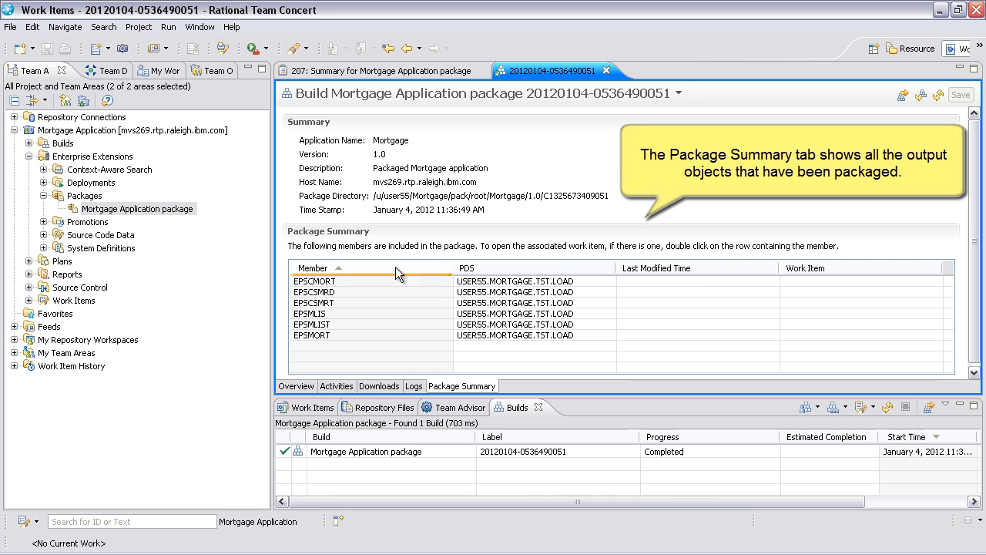
right_click(546, 72)
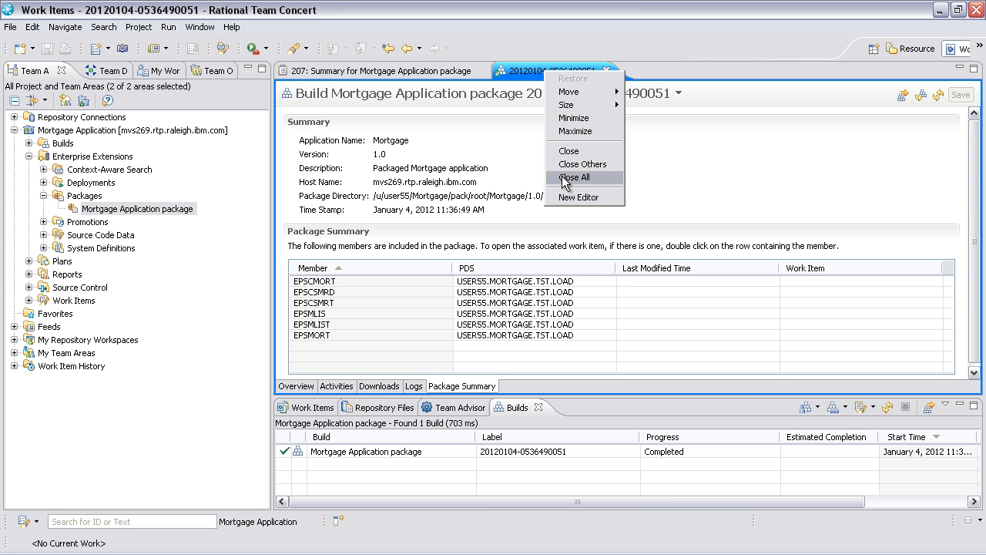
click(564, 178)
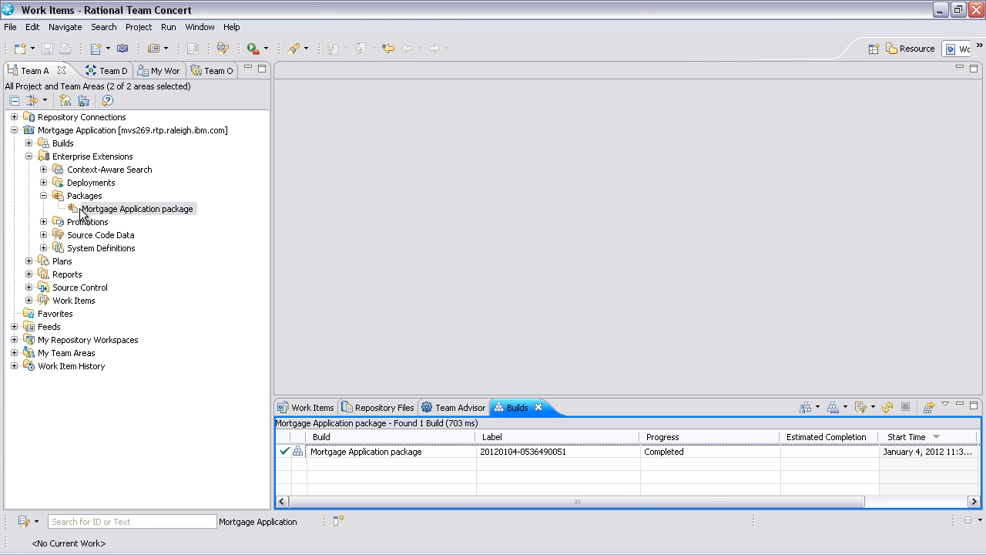
Open the Mortgage Application deployment definition and review its z/OS Deployment settings, then close it.
click(44, 183)
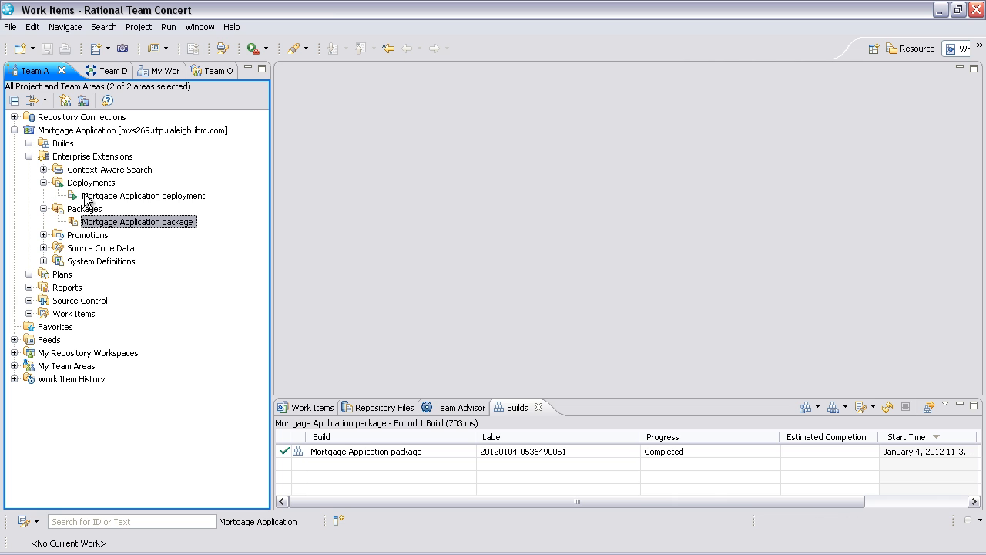
click(102, 197)
right_click(105, 197)
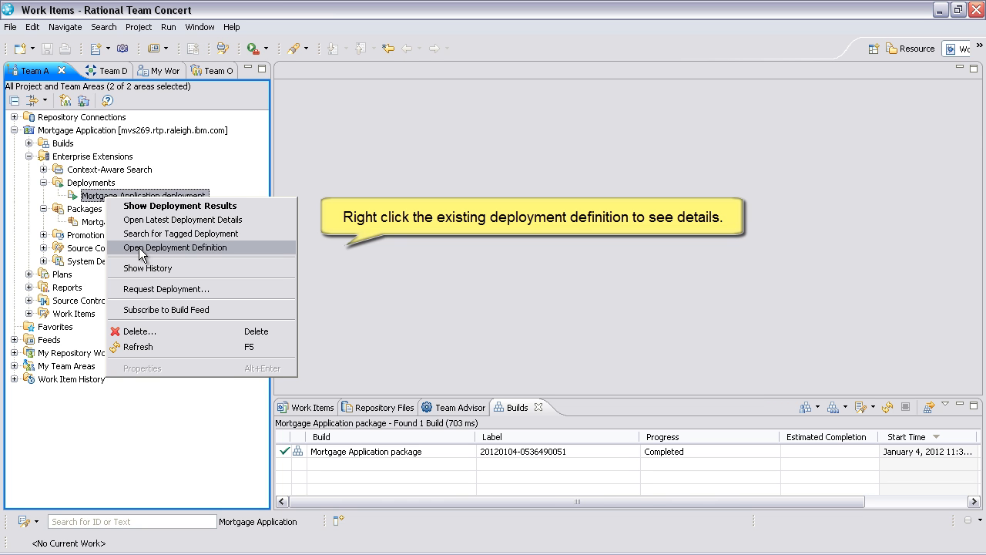
click(140, 248)
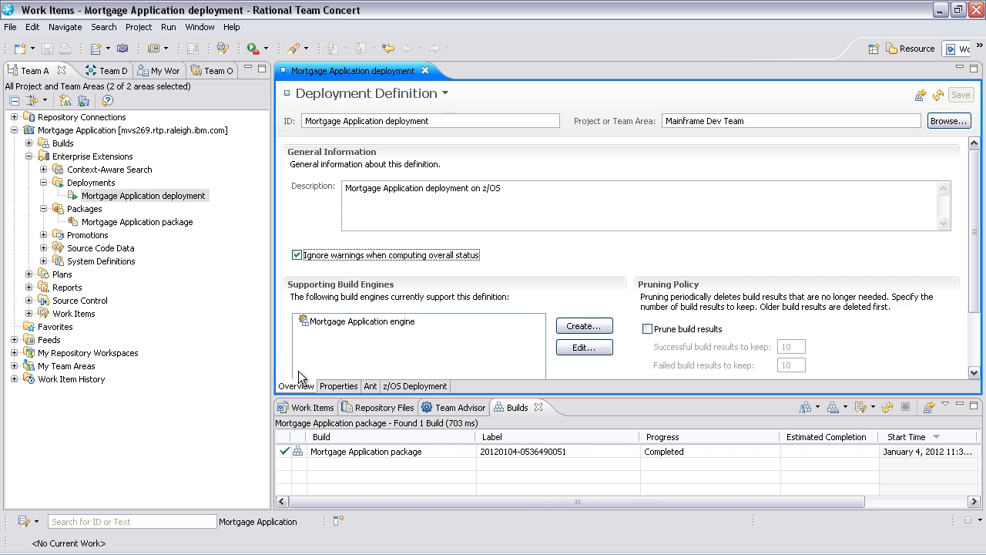
double_click(326, 71)
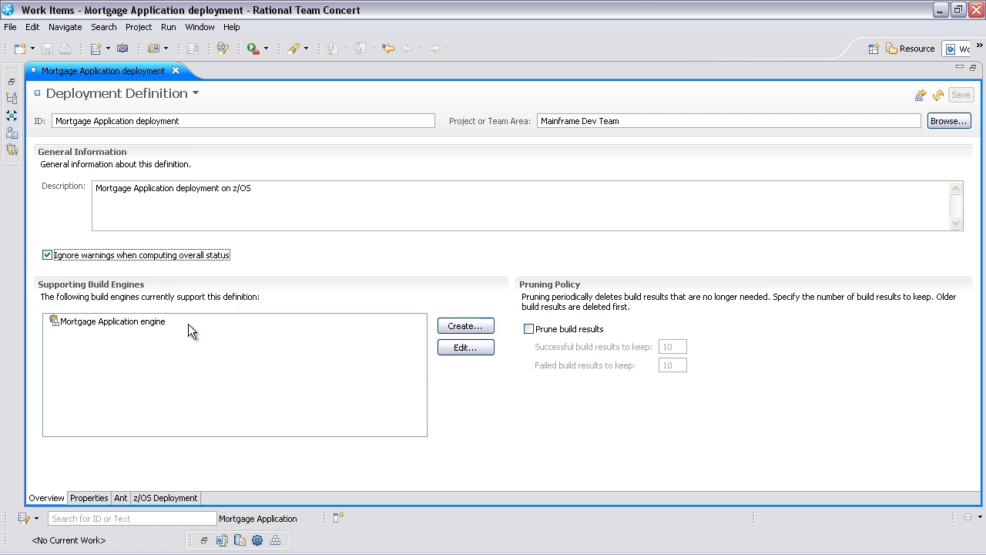
click(170, 498)
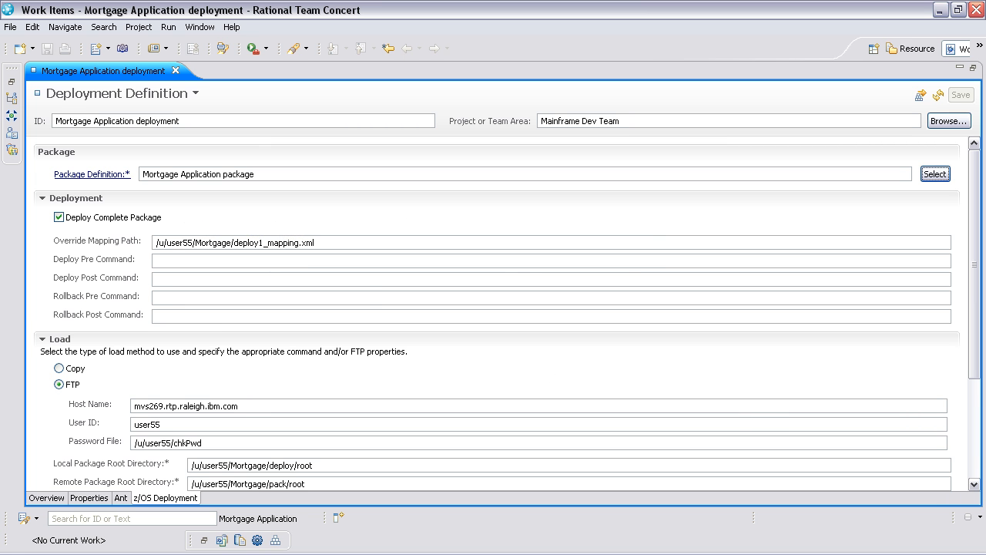
drag(975, 354, 981, 456)
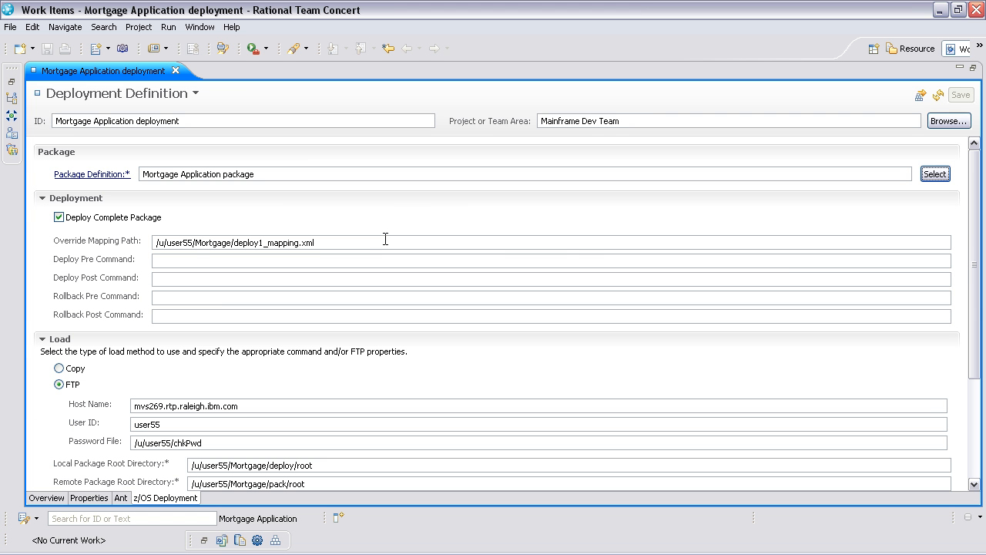
click(385, 240)
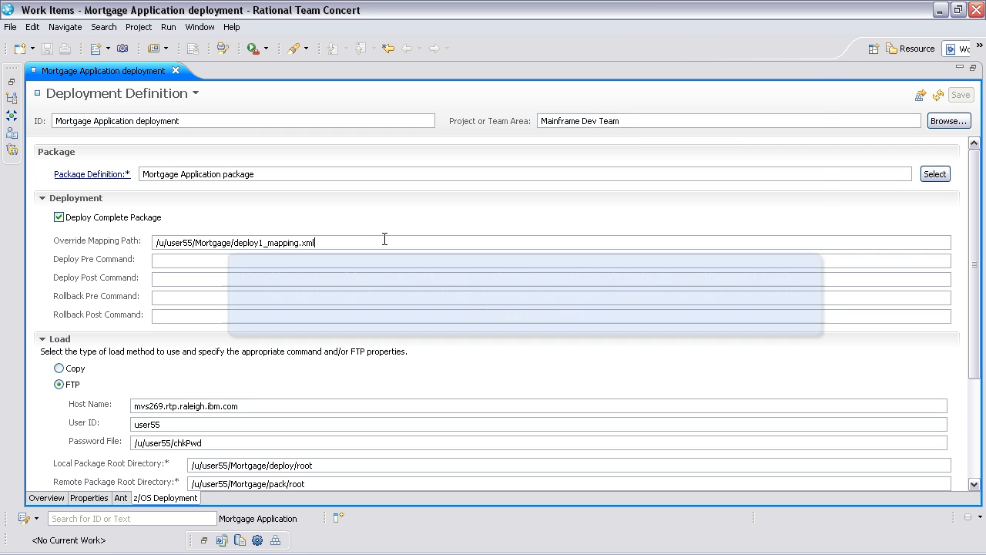
key(alt+Tab)
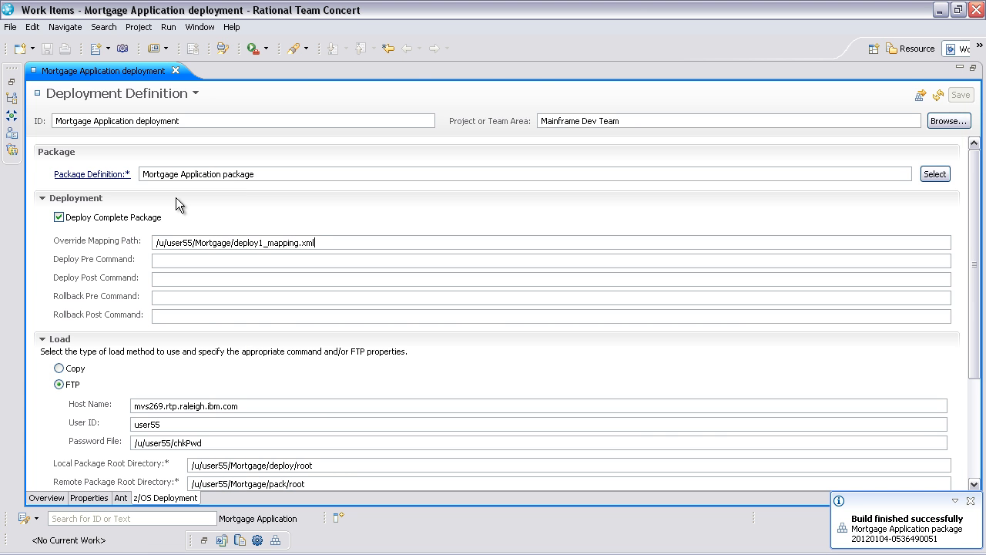
click(176, 72)
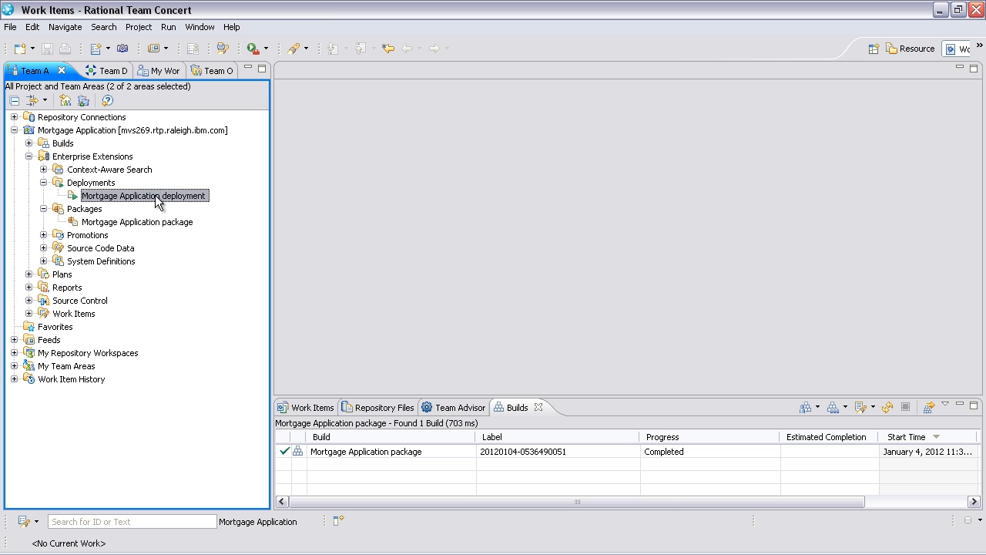
Request a Load and Deploy deployment of the Mortgage Application with the Open summary work item option enabled.
right_click(157, 194)
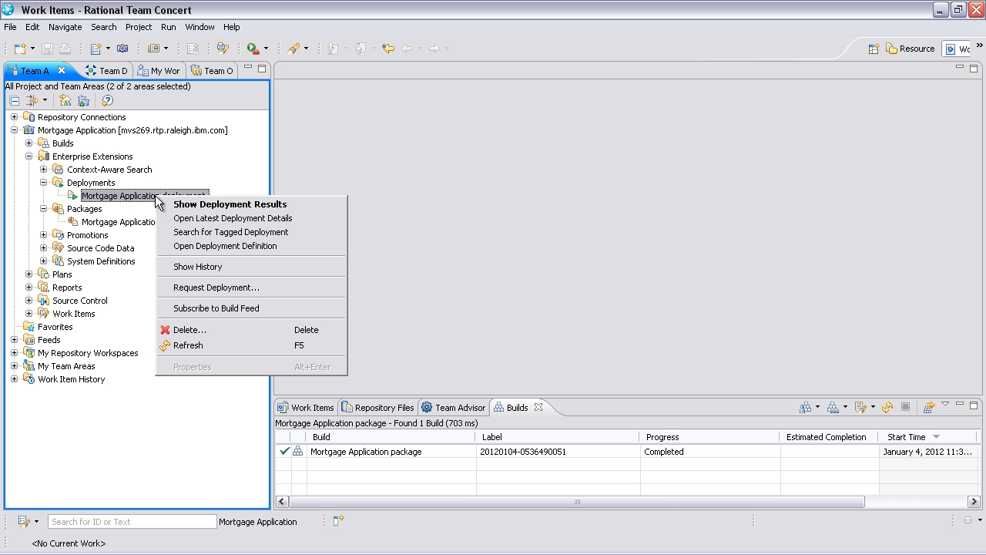
click(214, 287)
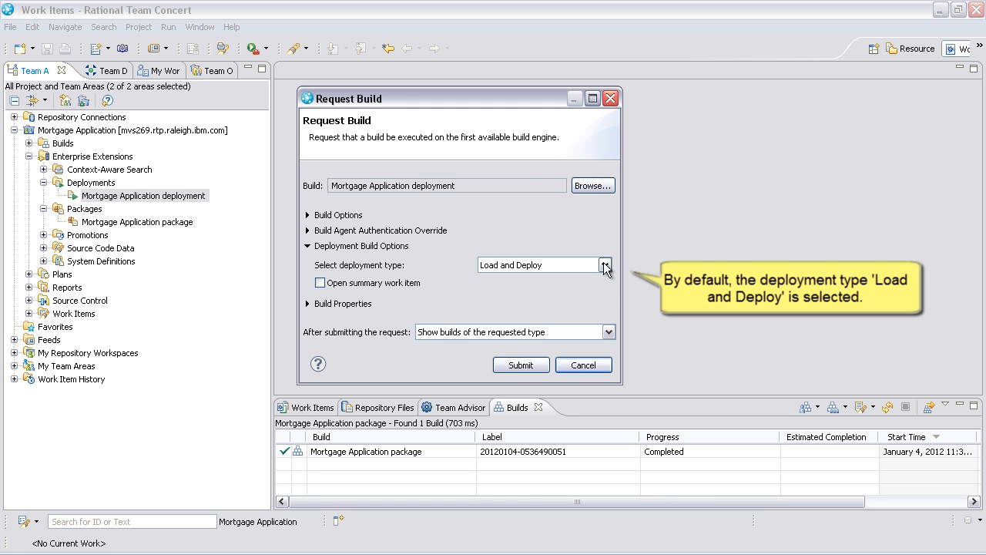
click(319, 283)
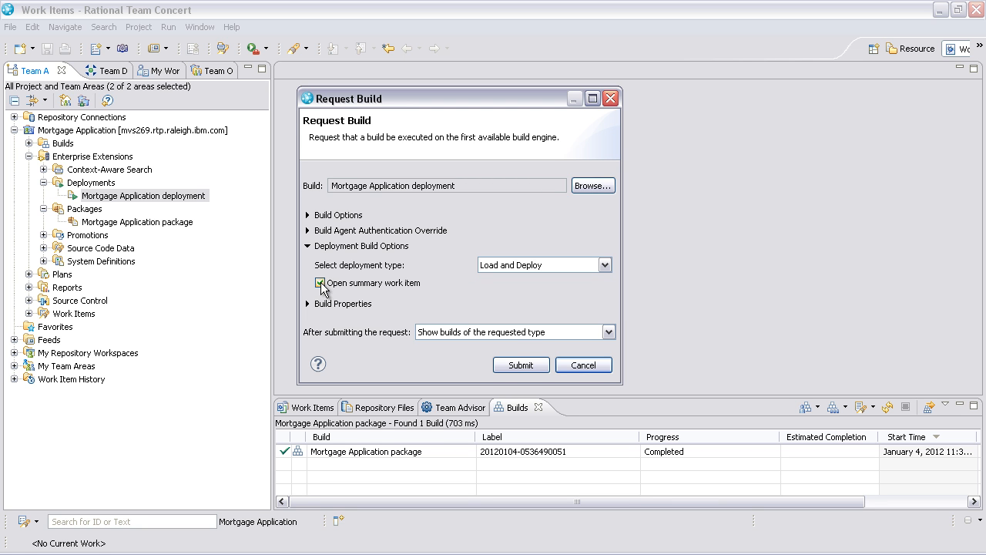
click(521, 365)
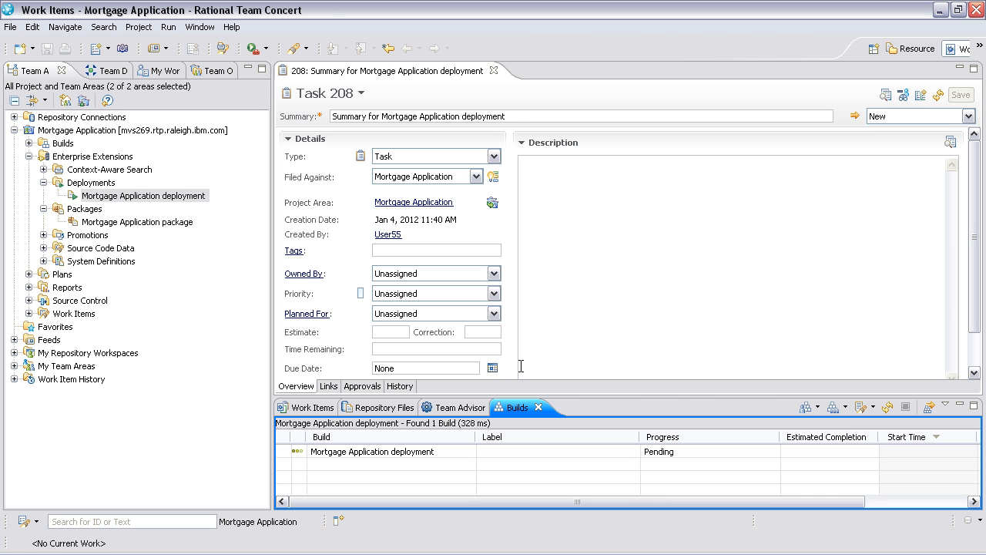
Refresh the builds, view the deployment summary work item's links and open the linked deployment result.
click(890, 408)
click(510, 334)
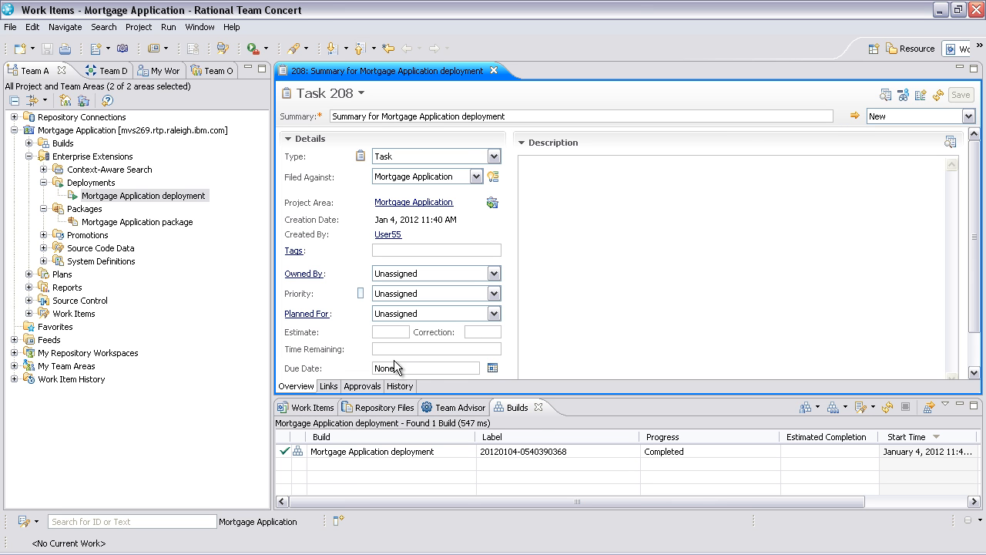
click(328, 387)
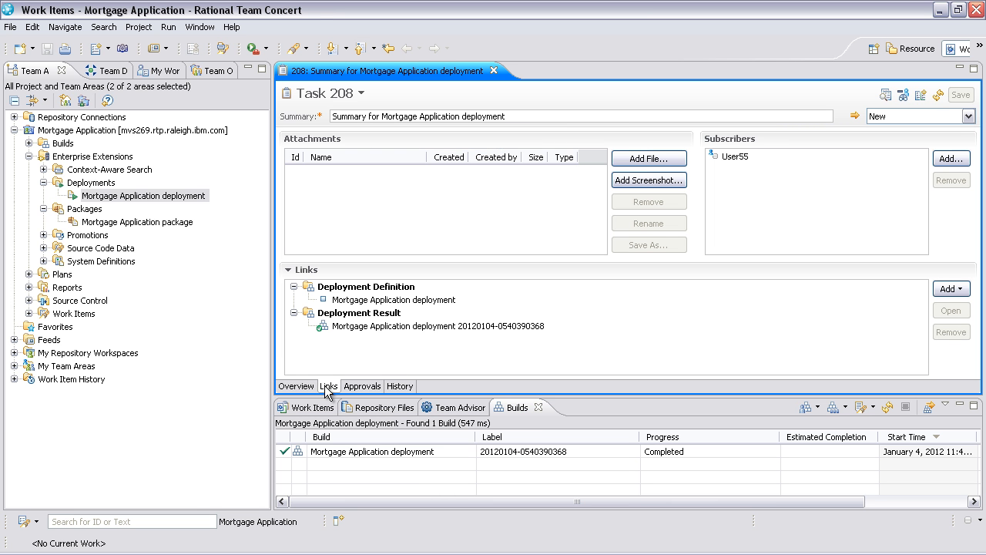
click(382, 331)
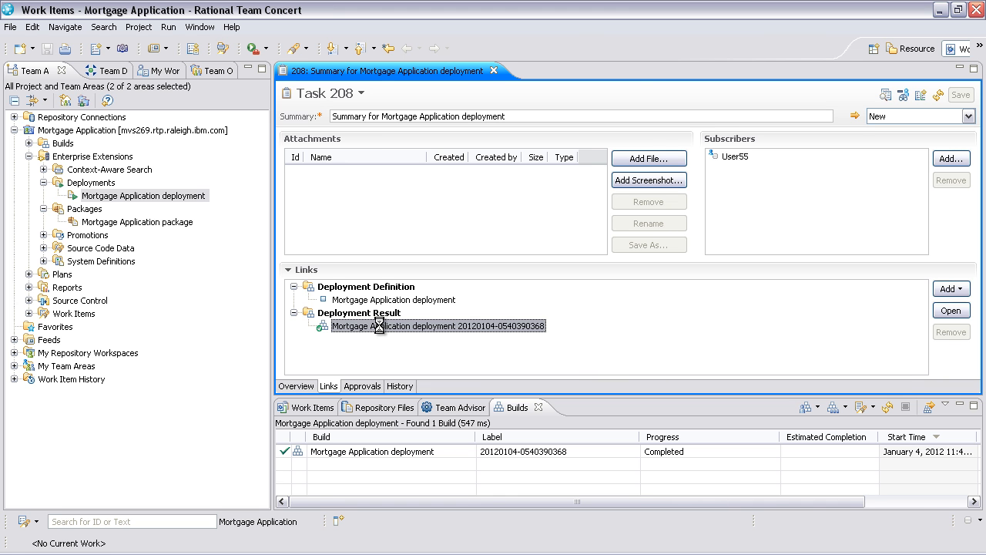
double_click(379, 326)
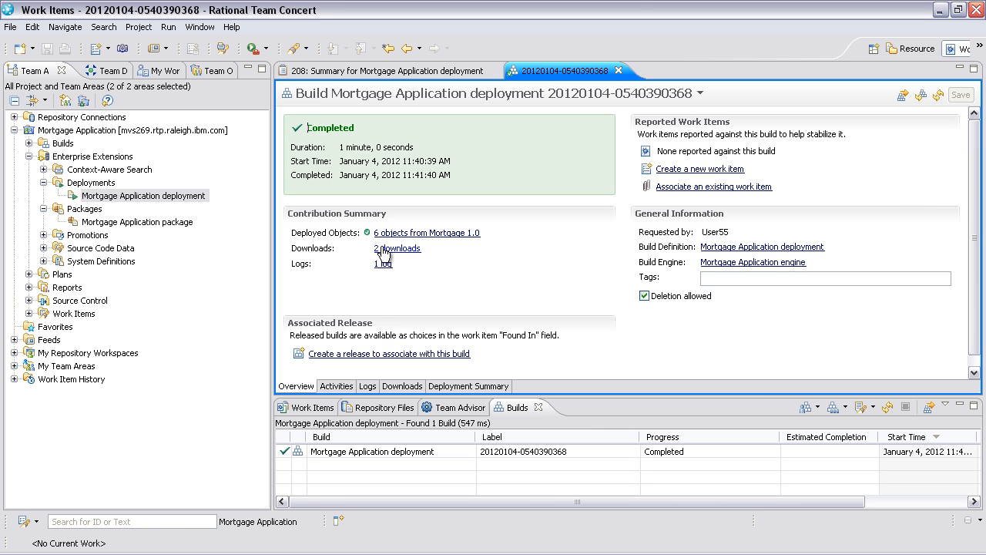
Examine the deployment result's downloads and its deployed objects summary.
click(382, 249)
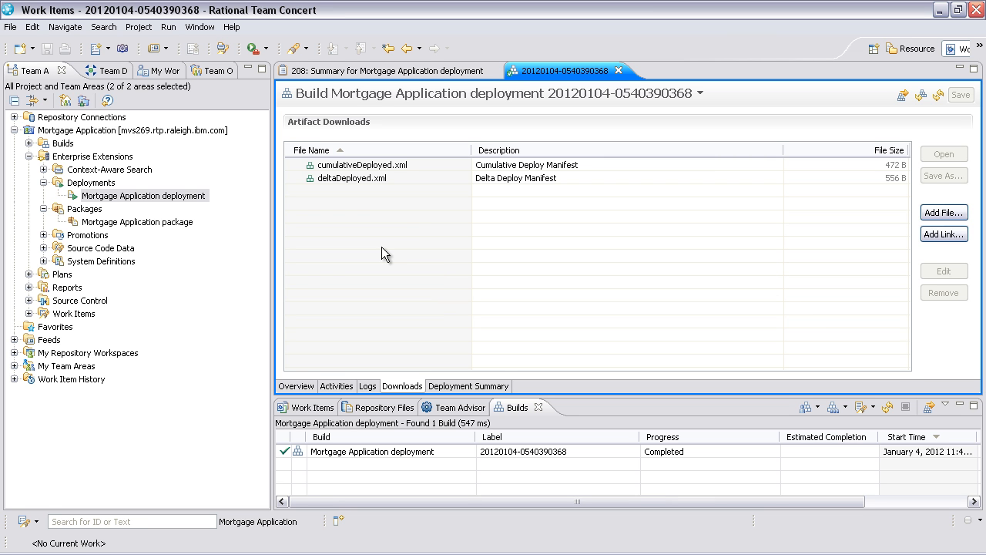
click(304, 387)
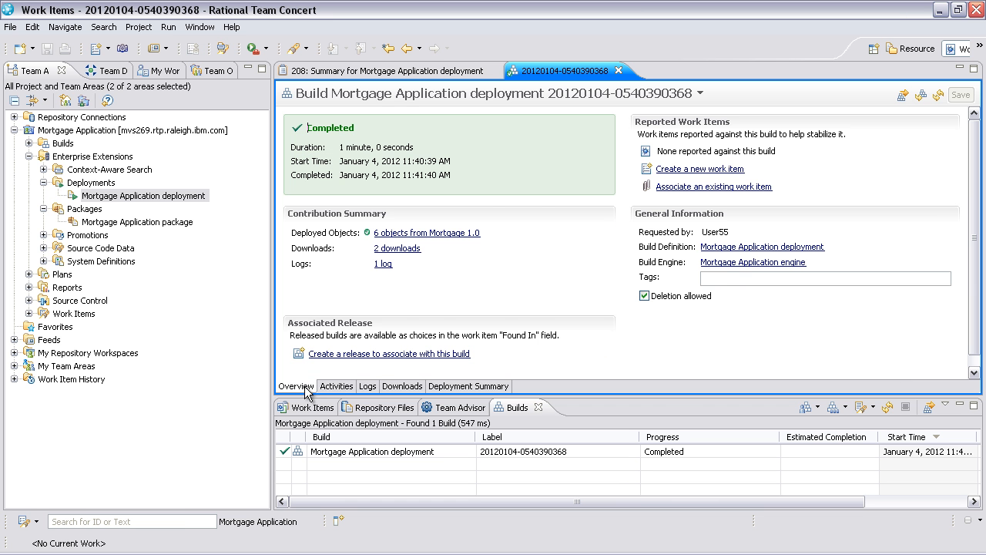
click(416, 231)
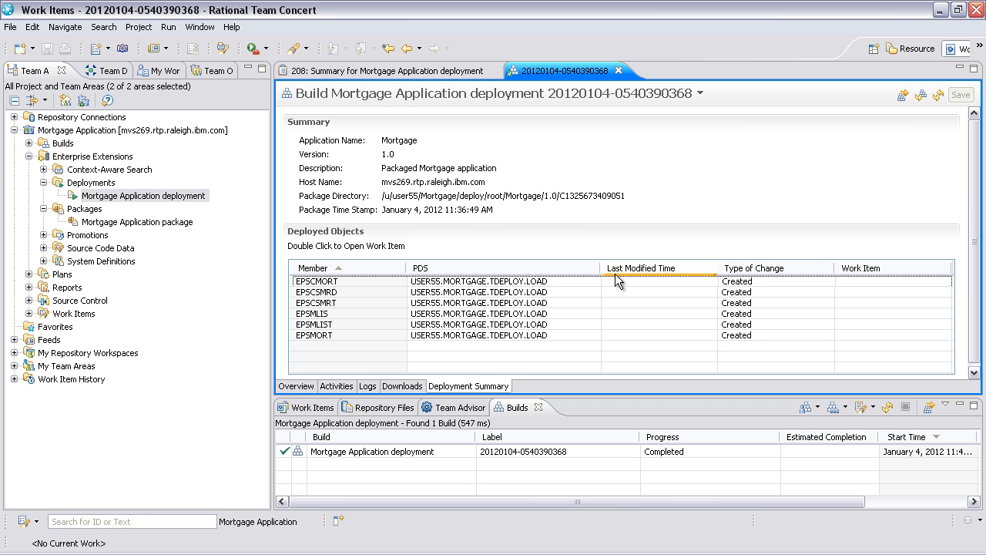